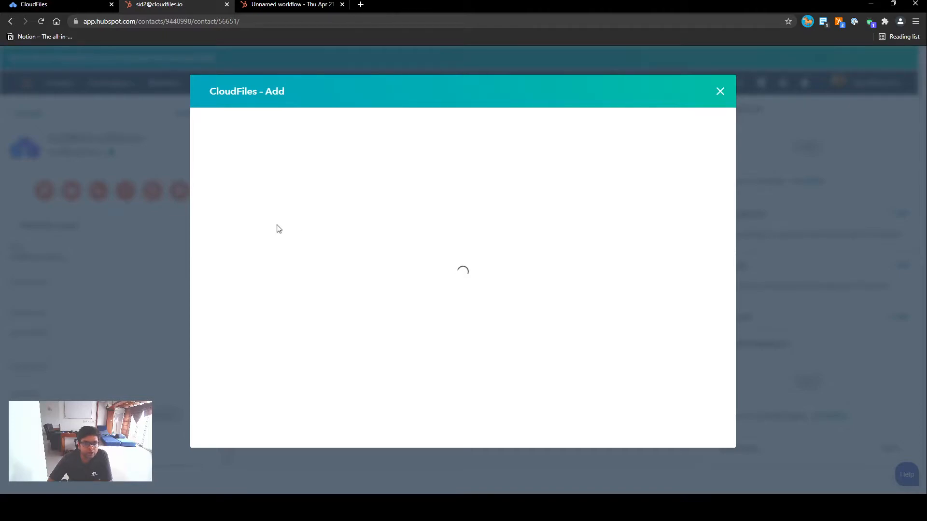
Attach Mirror test Shared Doc from Google Drive's My drive to the contact and copy its sharing link.
left_click(237, 206)
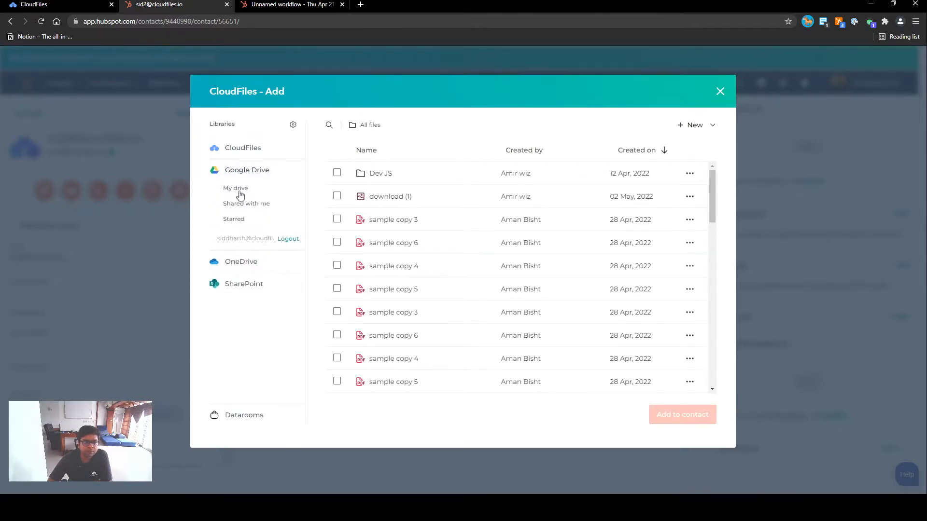
left_click(232, 189)
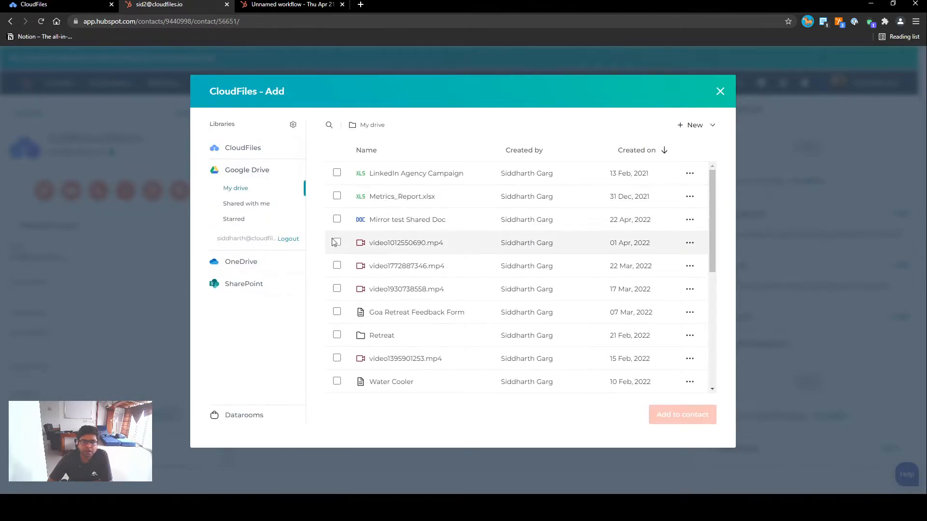
left_click(337, 219)
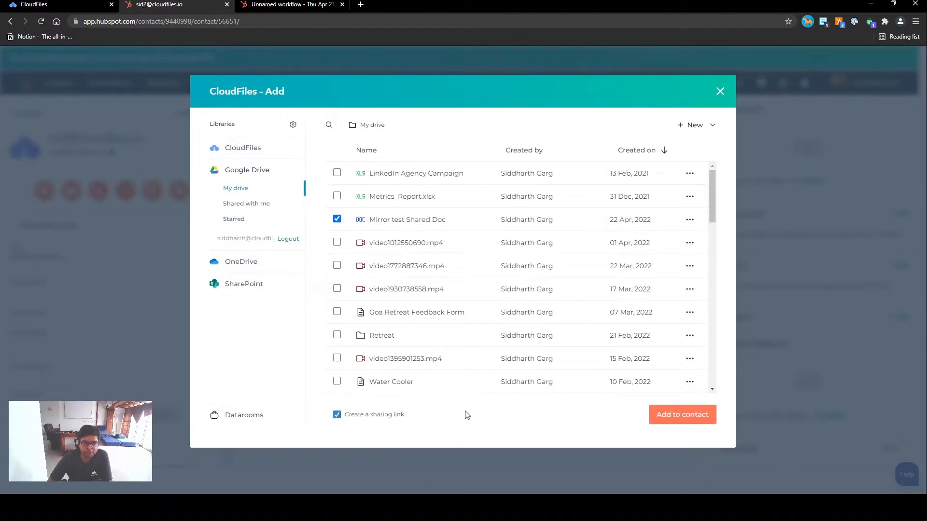
left_click(681, 414)
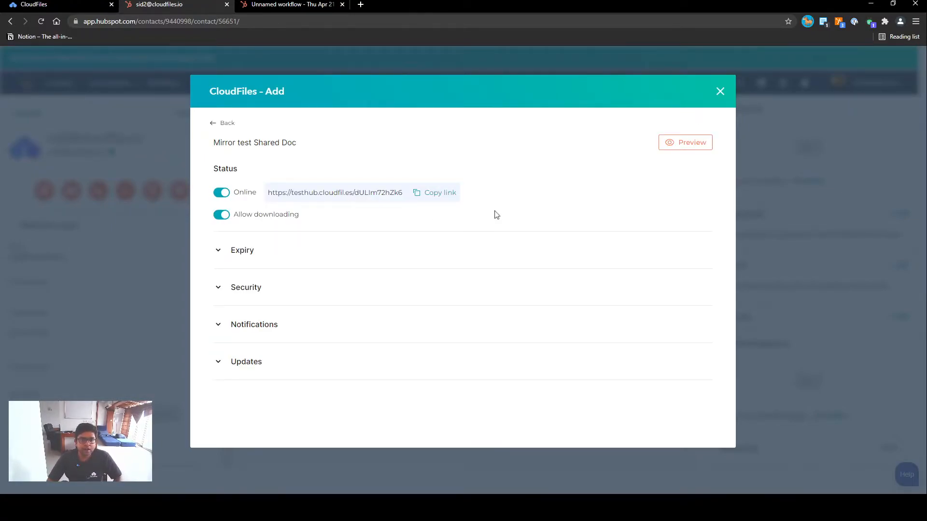
left_click(441, 194)
Open the copied sharing link in a new browser tab to view the shared doc.
left_click(361, 4)
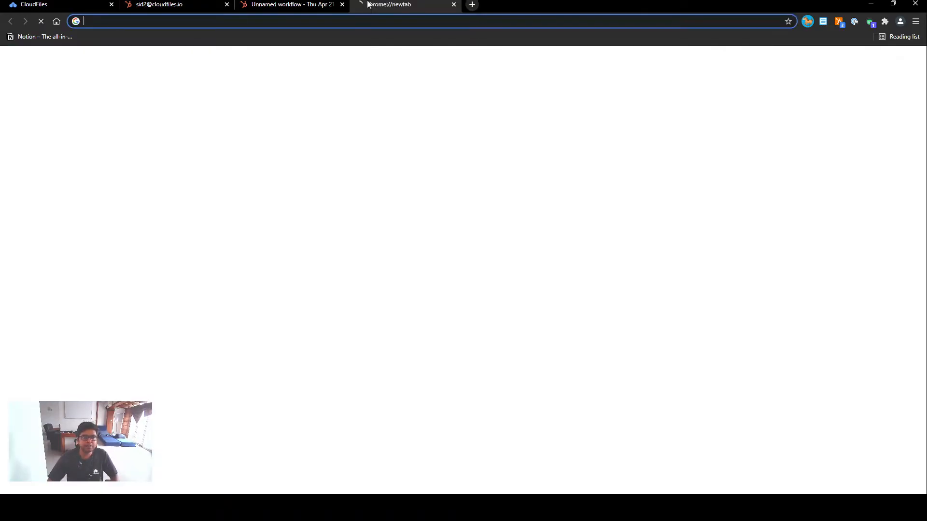
key("Return")
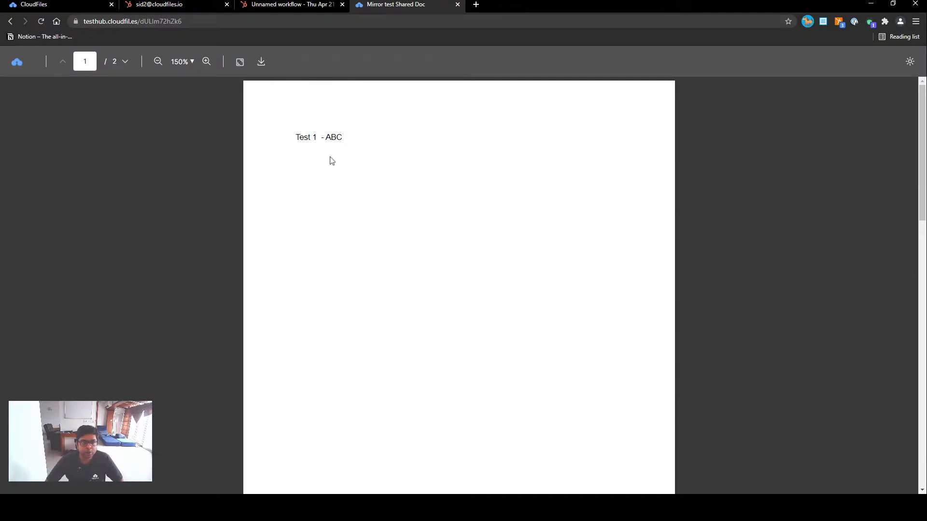
scroll(314, 217, "down", 5)
scroll(314, 217, "up", 5)
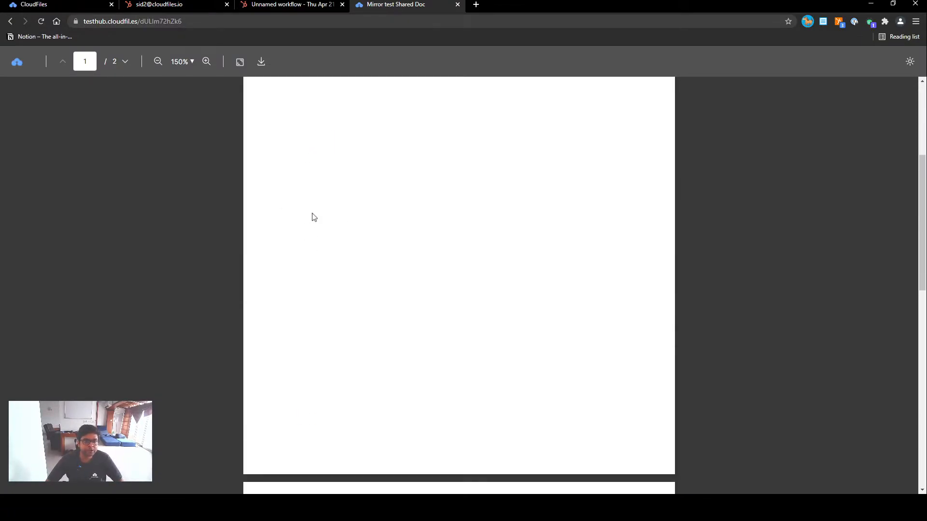
Take the sharing link offline and confirm the doc page now shows Not found.
left_click(31, 4)
left_click(179, 3)
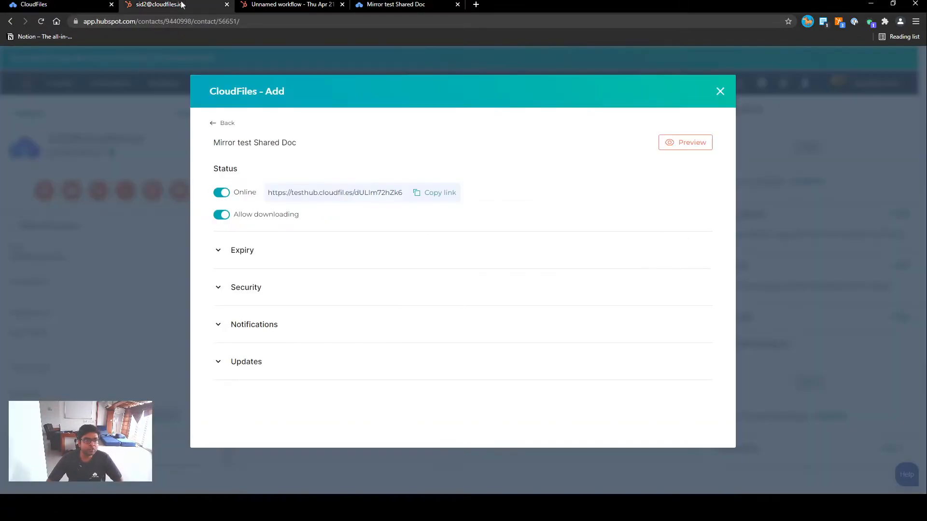
left_click(222, 195)
left_click(396, 4)
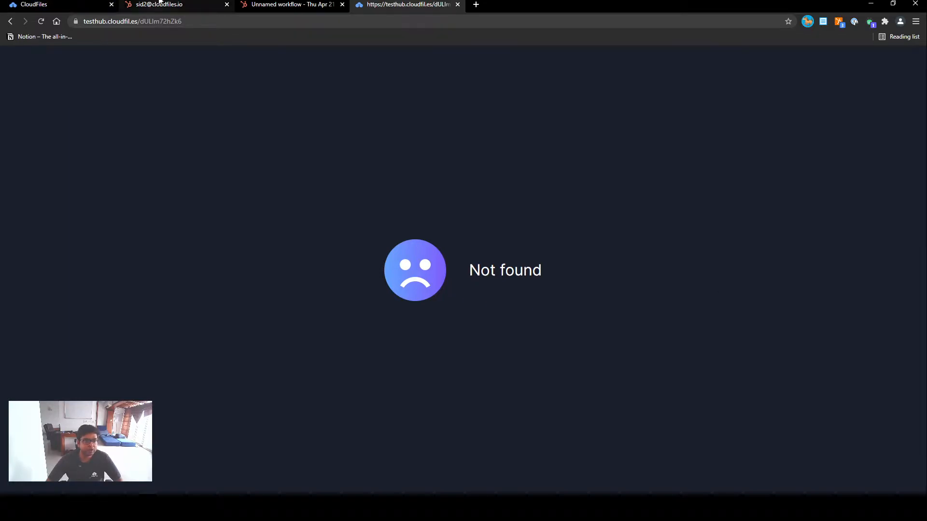
left_click(159, 4)
Put the link back online, reload to confirm the doc loads, and expand Expiry.
left_click(221, 193)
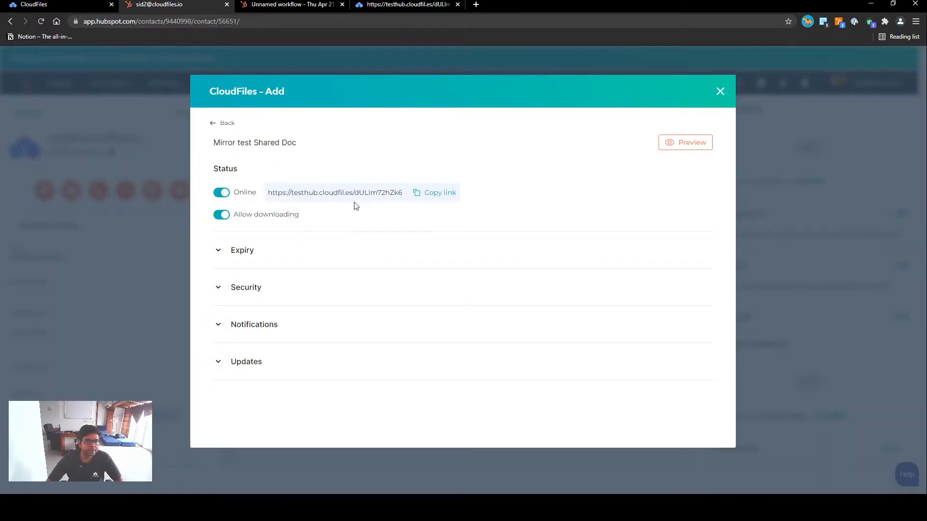
left_click(415, 4)
key("ctrl+r")
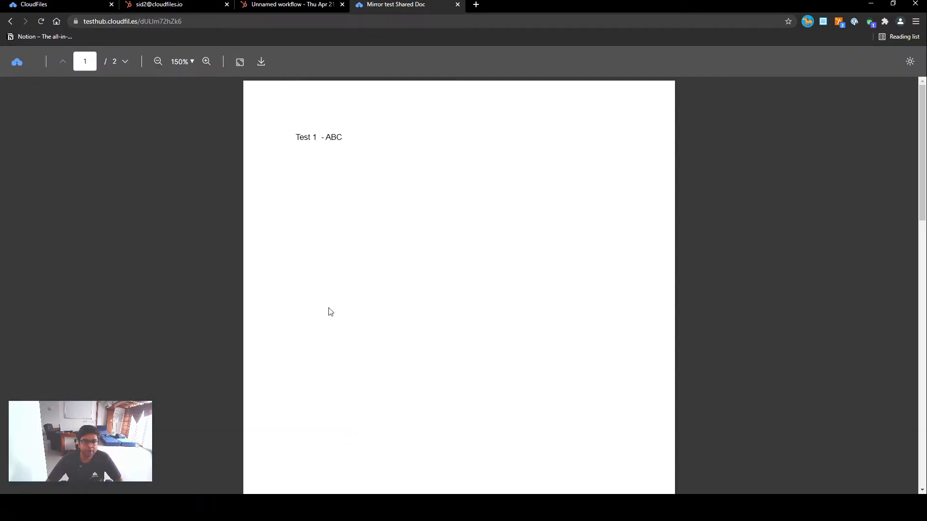
scroll(289, 274, "down", 10)
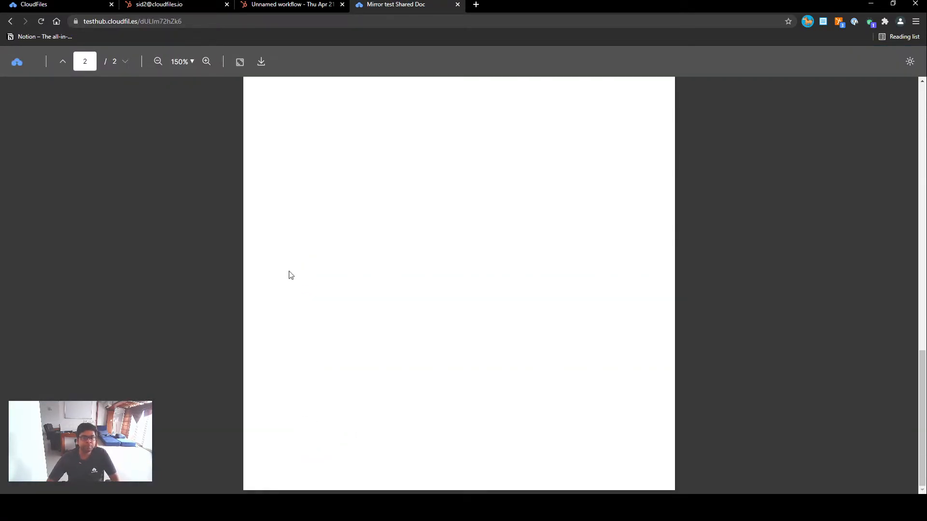
scroll(288, 274, "up", 10)
left_click(157, 4)
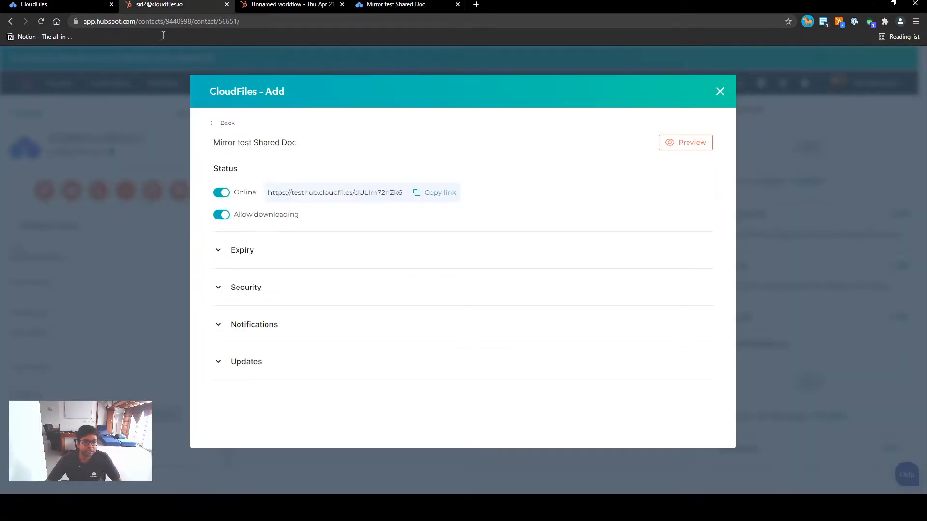
left_click(247, 256)
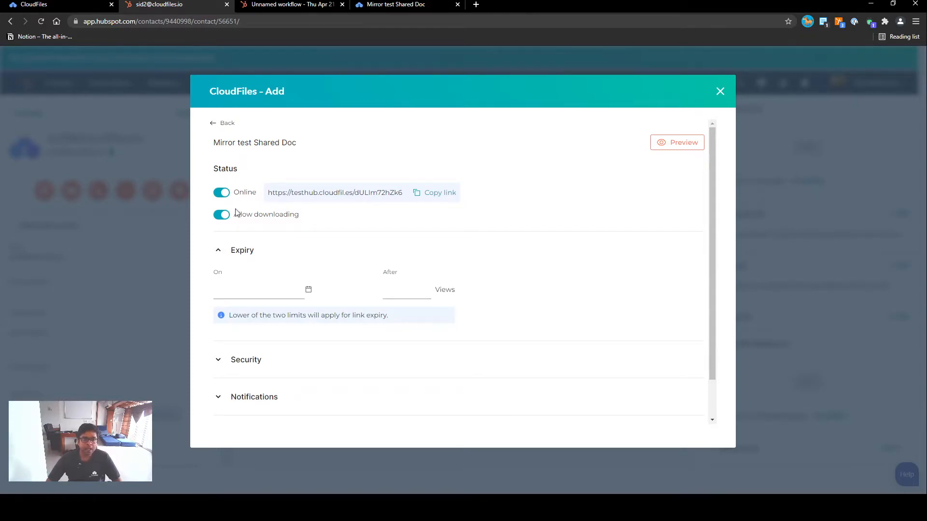
Download the shared PDF, then switch off Allow downloading on the link and recheck the doc.
left_click(382, 6)
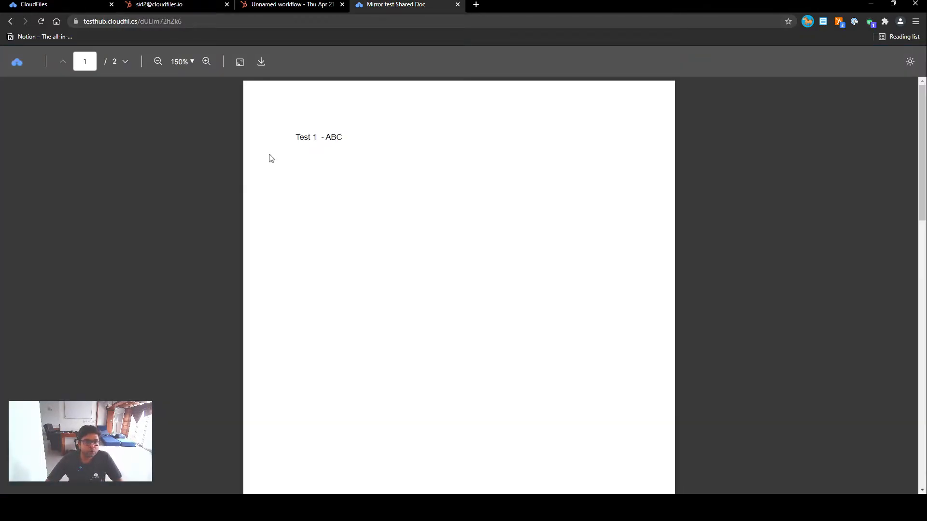
left_click(261, 64)
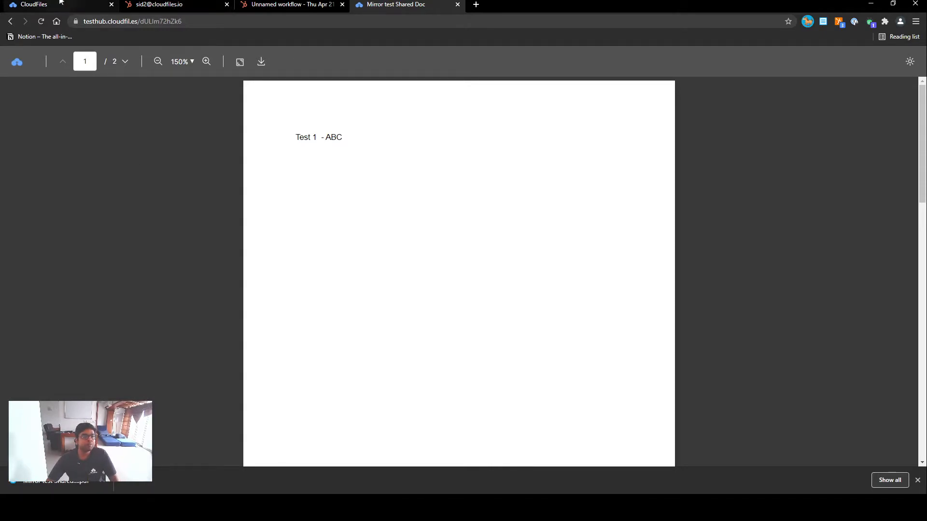
left_click(155, 4)
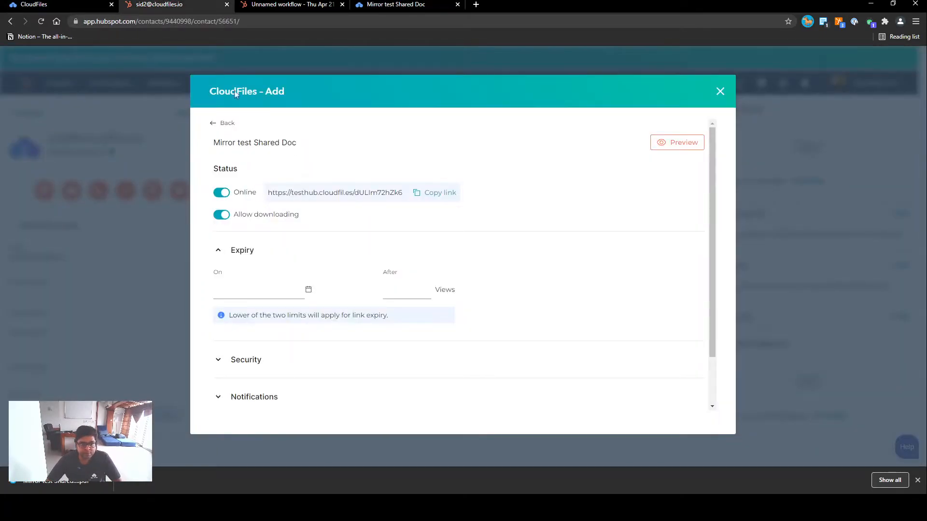
left_click(222, 220)
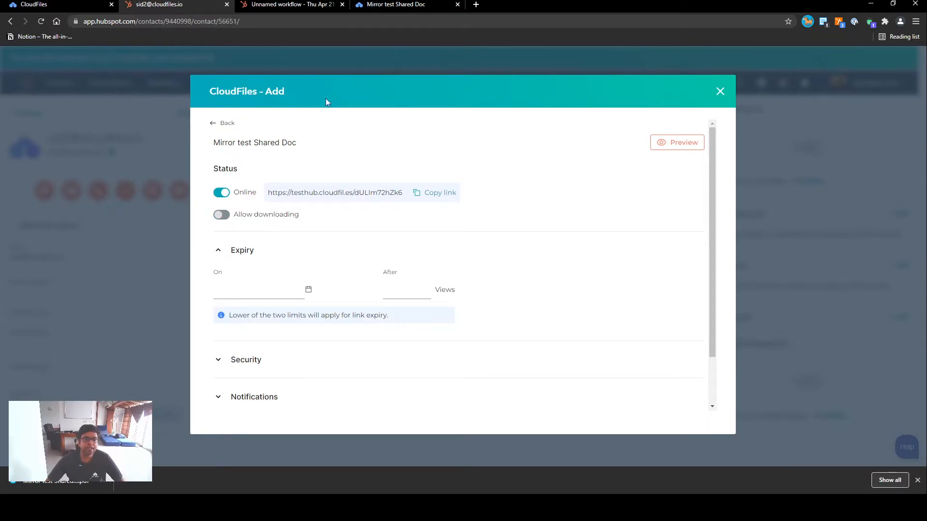
left_click(381, 6)
left_click(212, 6)
Collapse Expiry, open the security options, and require viewers to give their email.
left_click(246, 251)
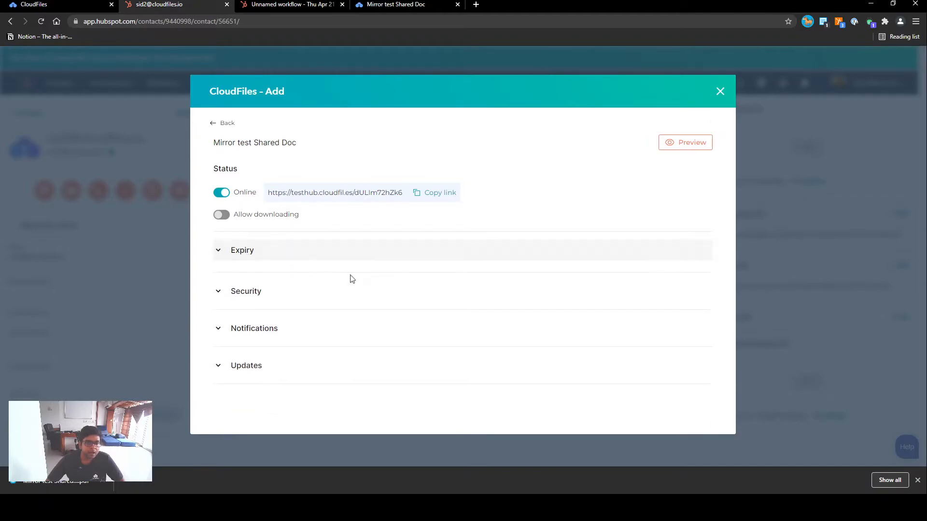
left_click(248, 290)
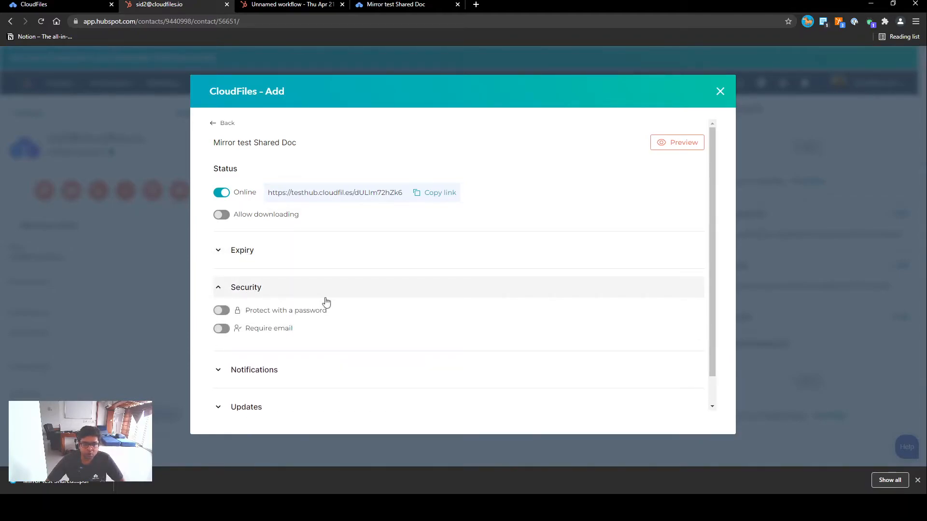
scroll(314, 290, "down", 1)
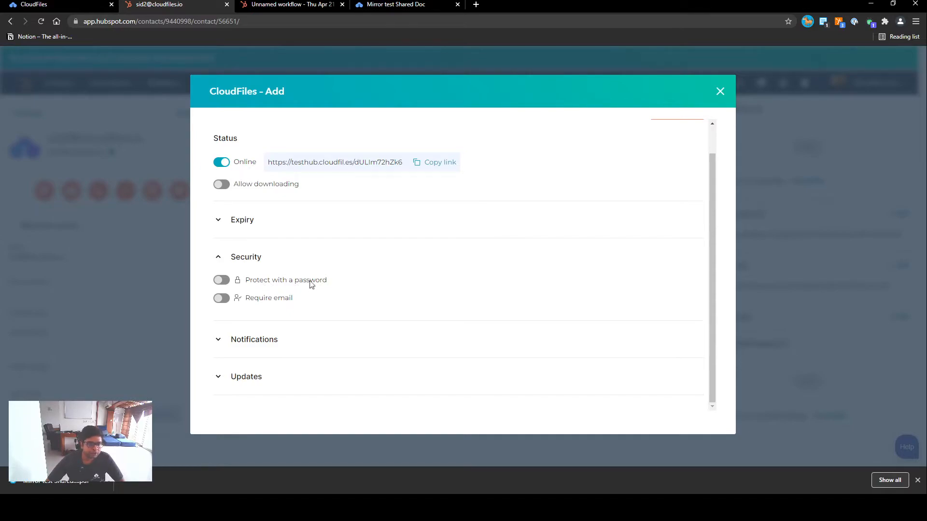
left_click(224, 301)
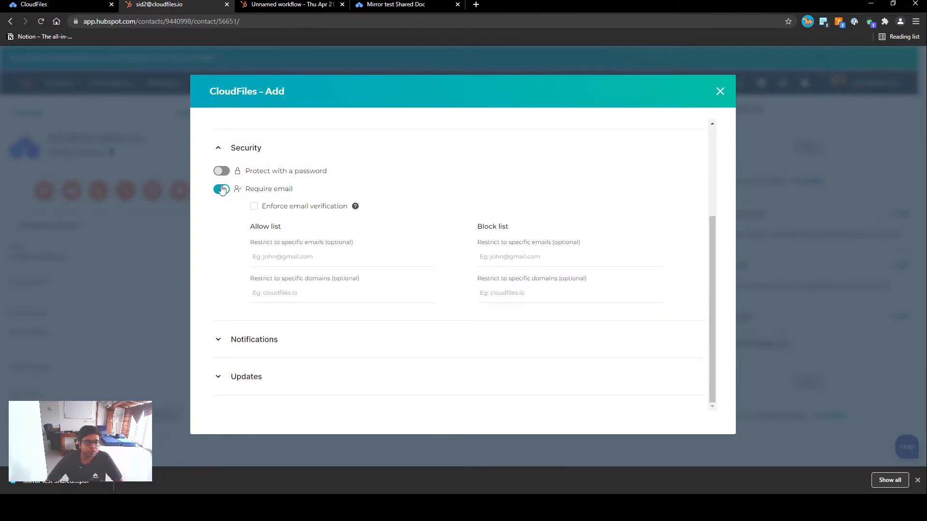
left_click(386, 4)
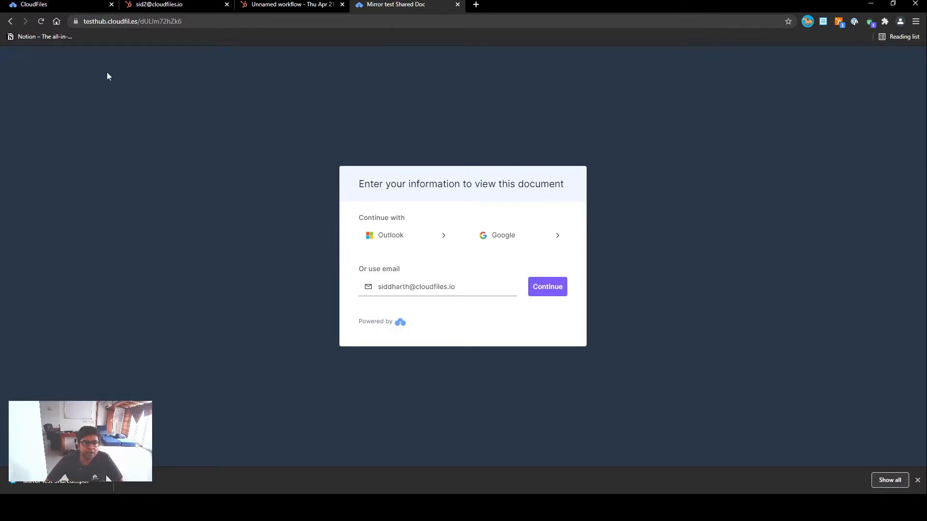
Enforce email verification for viewers and preview the doc's email-gate page.
left_click(67, 4)
left_click(147, 5)
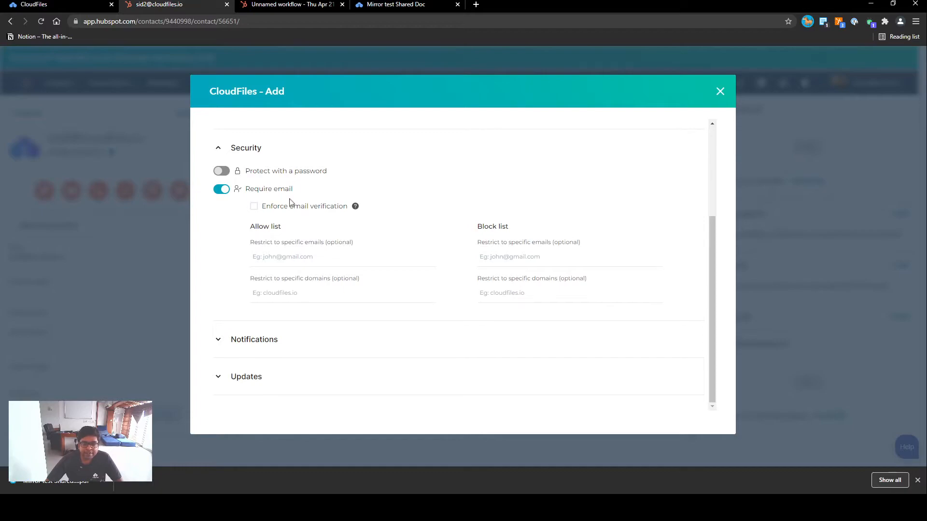
left_click(253, 207)
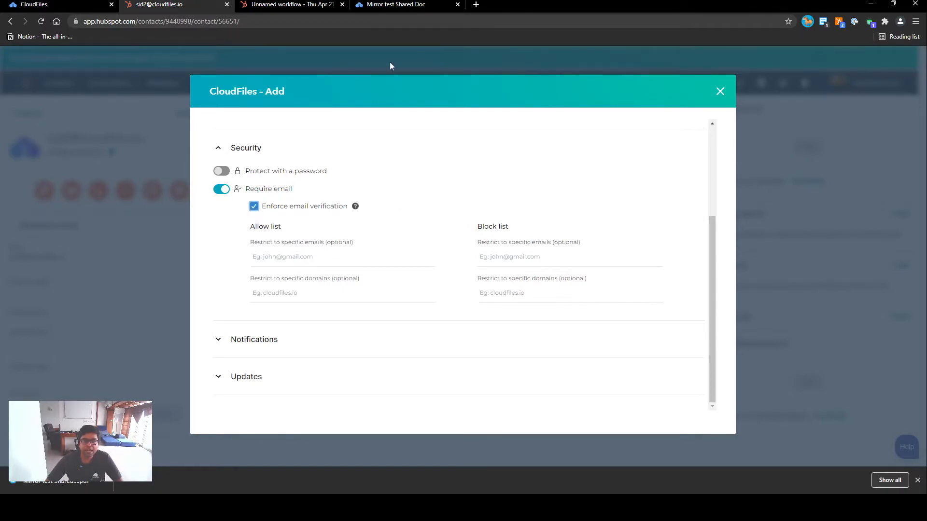
left_click(401, 5)
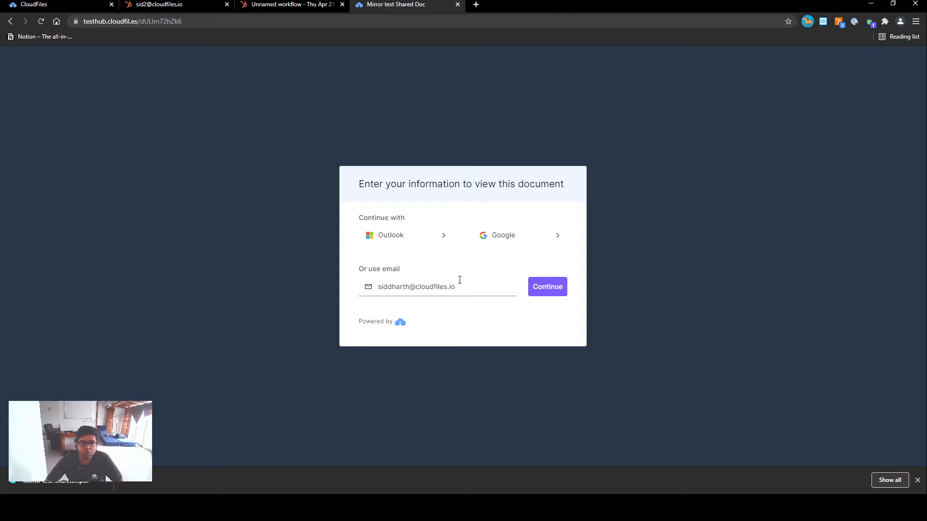
Keep Enforce email verification ticked and remove the email chip from the link's allow list.
left_click(161, 2)
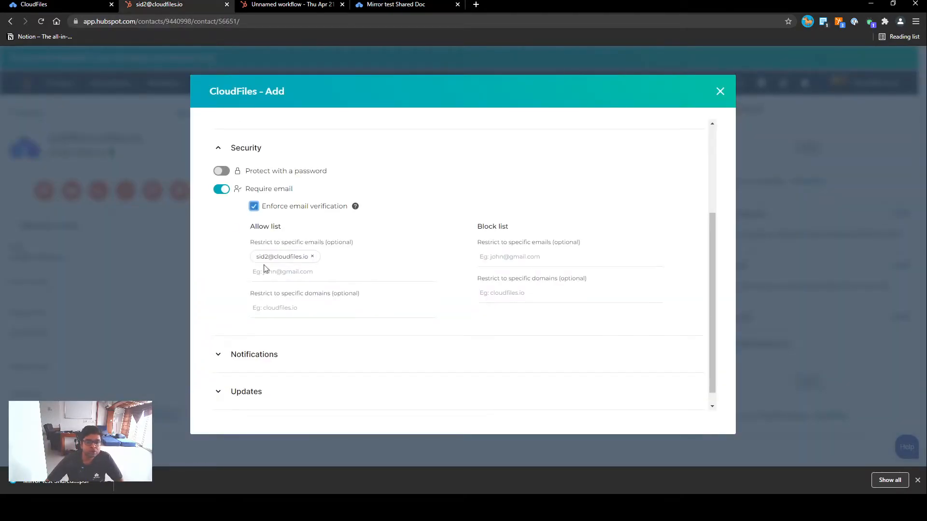
left_click(253, 207)
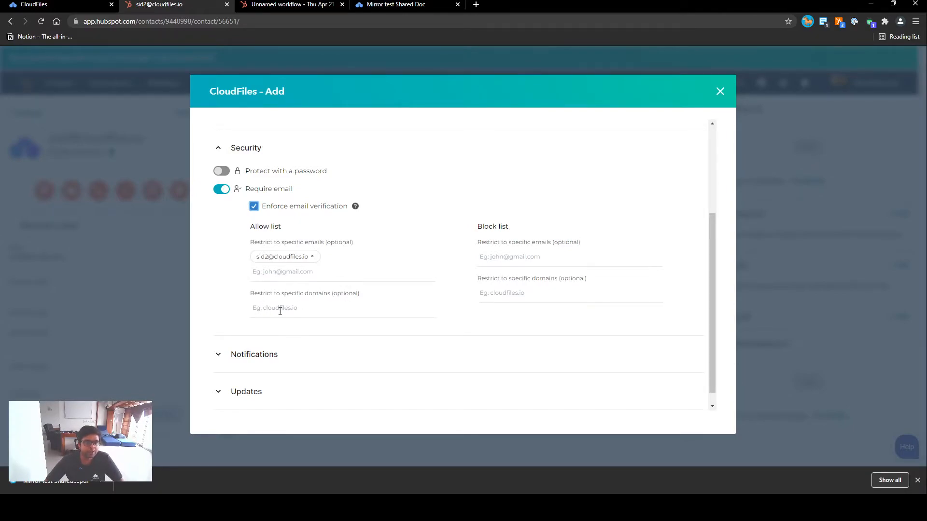
left_click(312, 256)
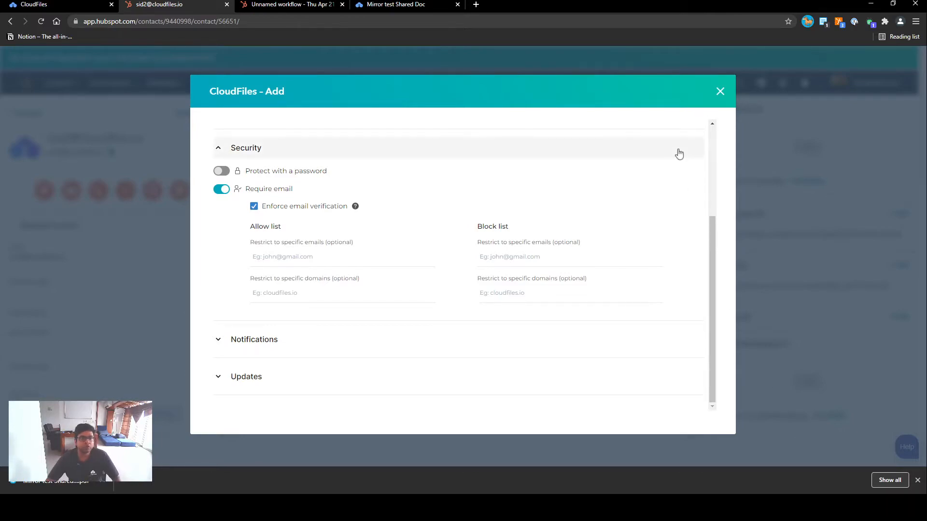
Close the CloudFiles - Add dialog to get back to the contact record.
left_click(289, 4)
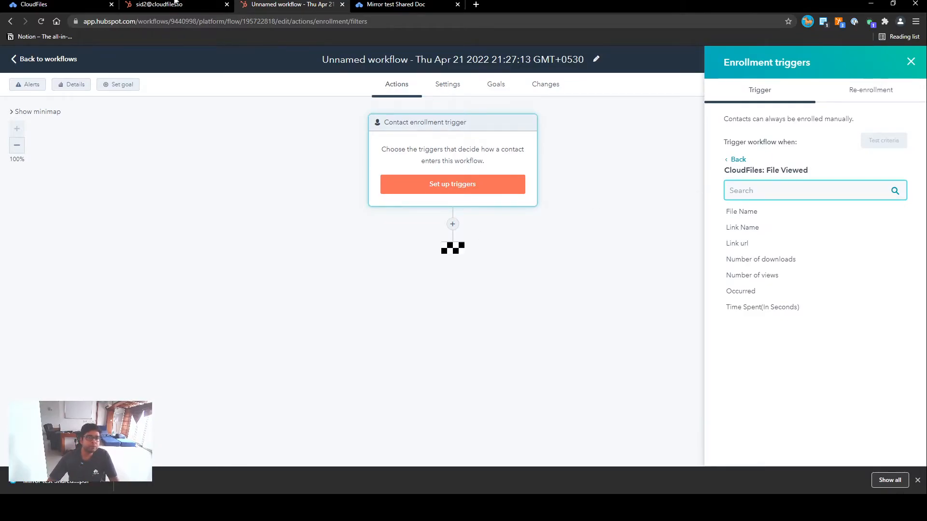
left_click(160, 4)
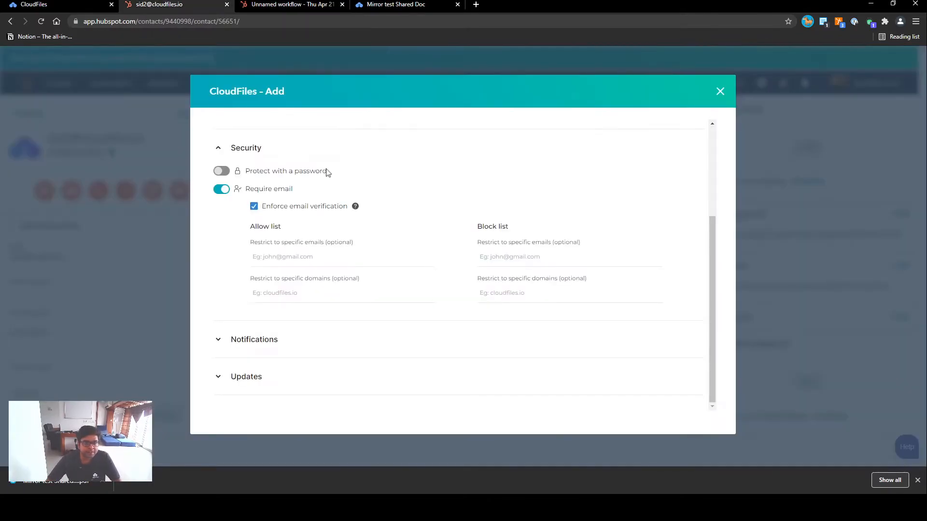
left_click(719, 92)
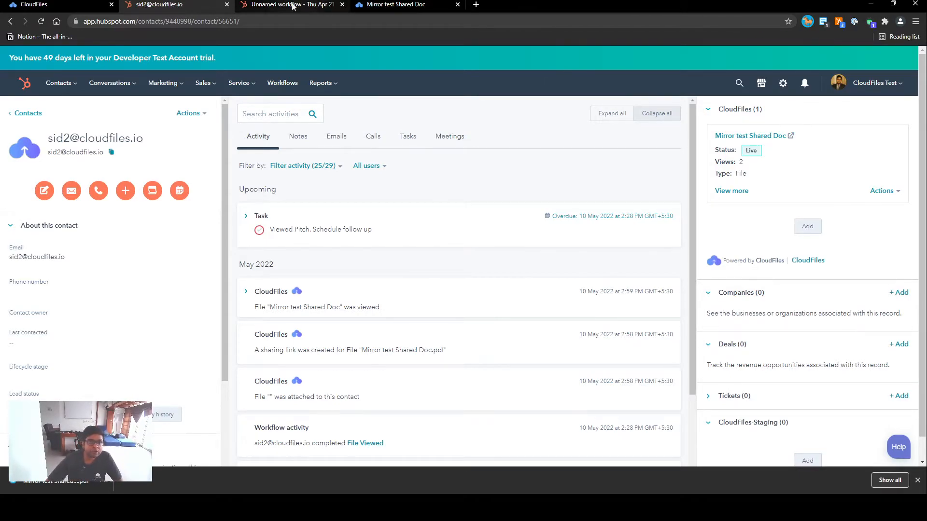
In the Unnamed workflow, add the CloudFiles Update Link Settings action below the enrollment trigger.
left_click(313, 4)
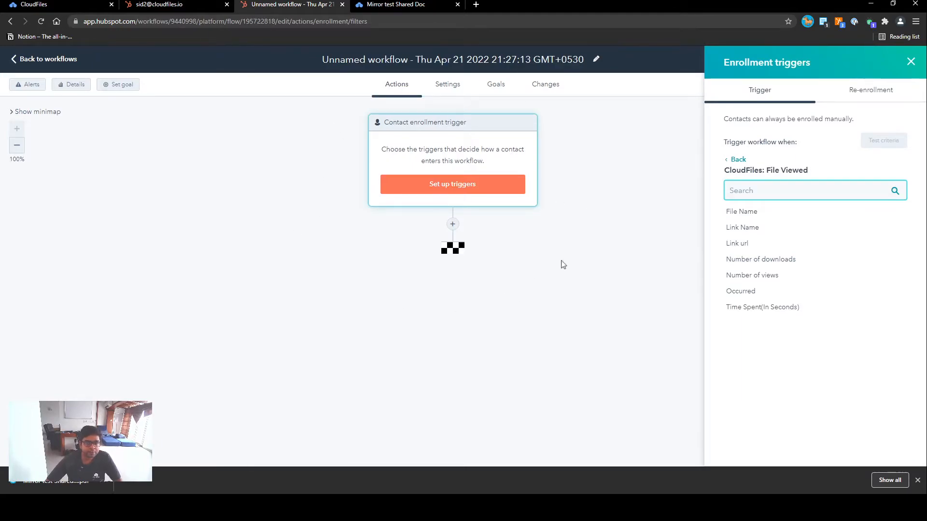
left_click(453, 229)
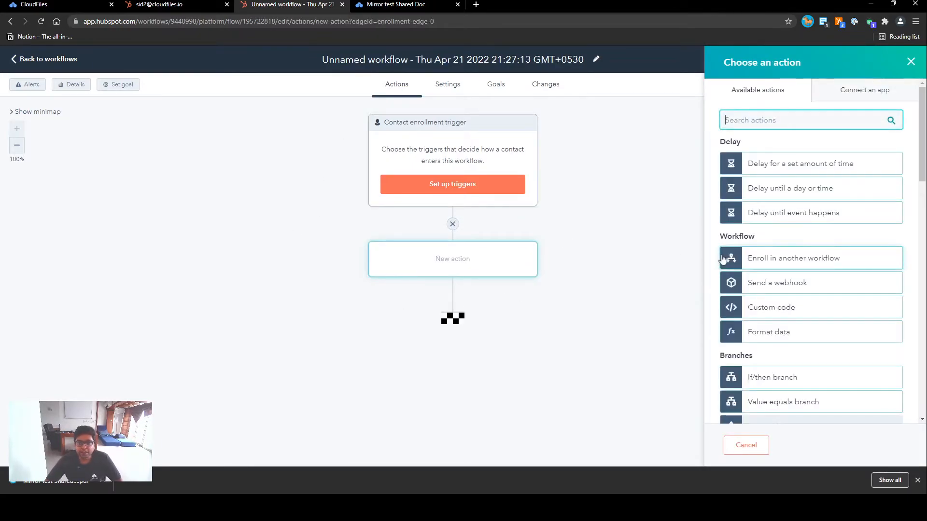
scroll(840, 285, "down", 10)
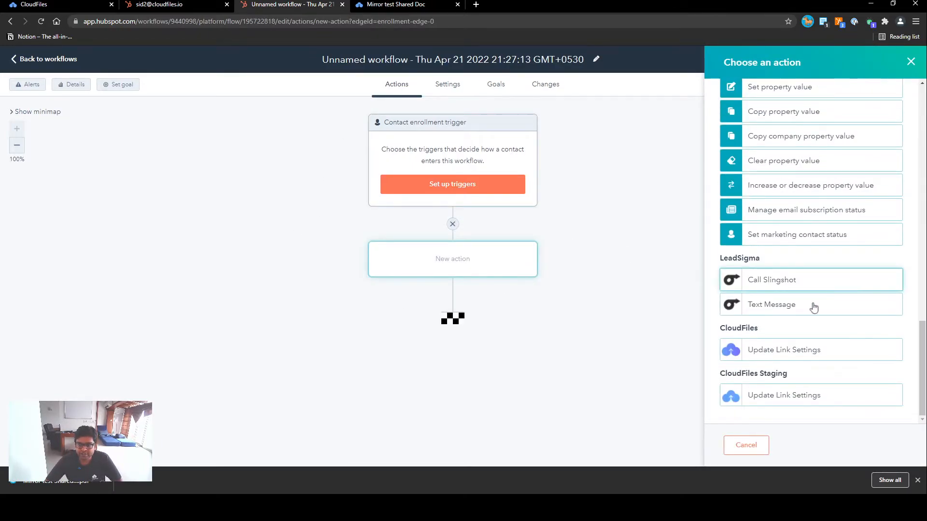
left_click(776, 356)
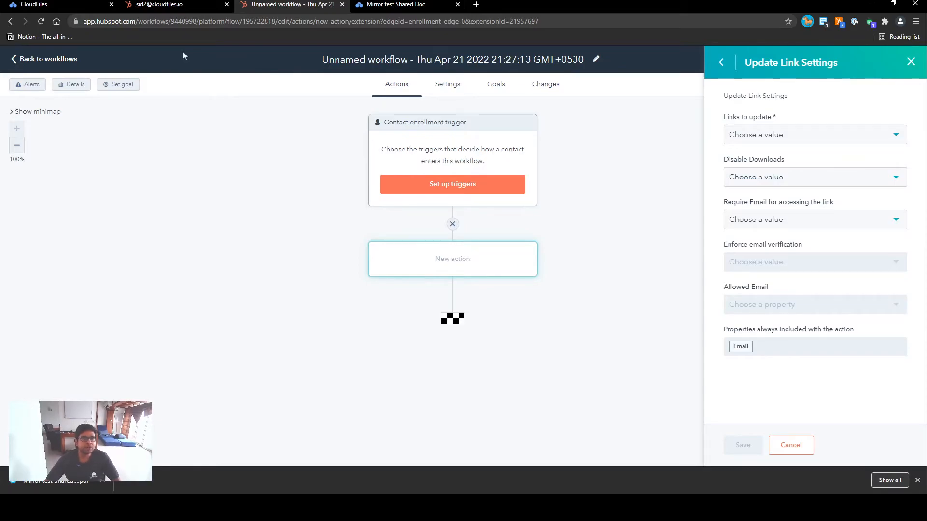
Return to the contact record to see the Update Link workflow enrolled and completed.
left_click(187, 7)
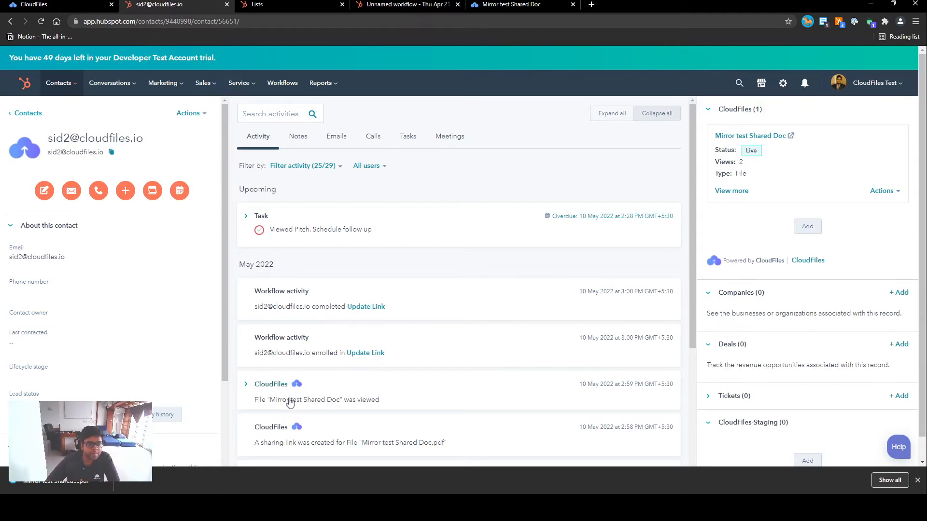
Review Mirror test Shared Doc's detailed view analytics, then switch to the Test List.
left_click(271, 384)
scroll(290, 382, "down", 1)
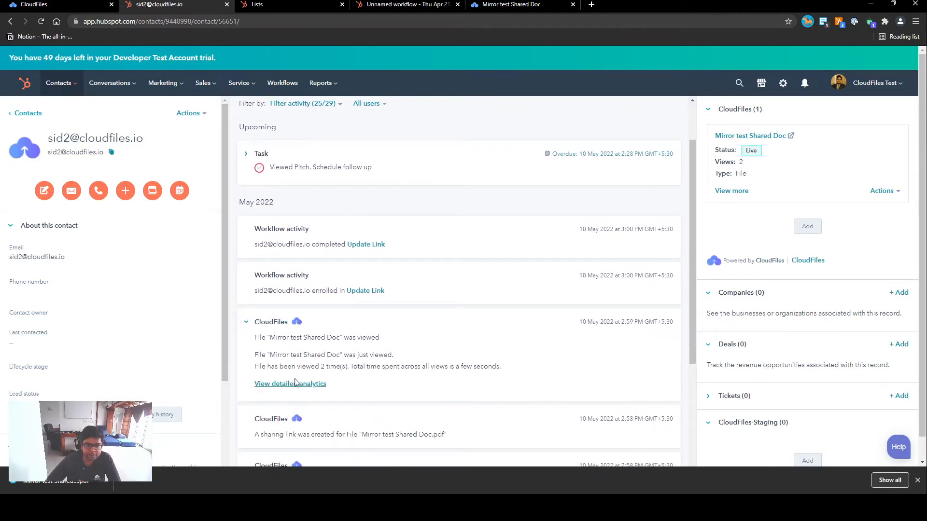
left_click(299, 384)
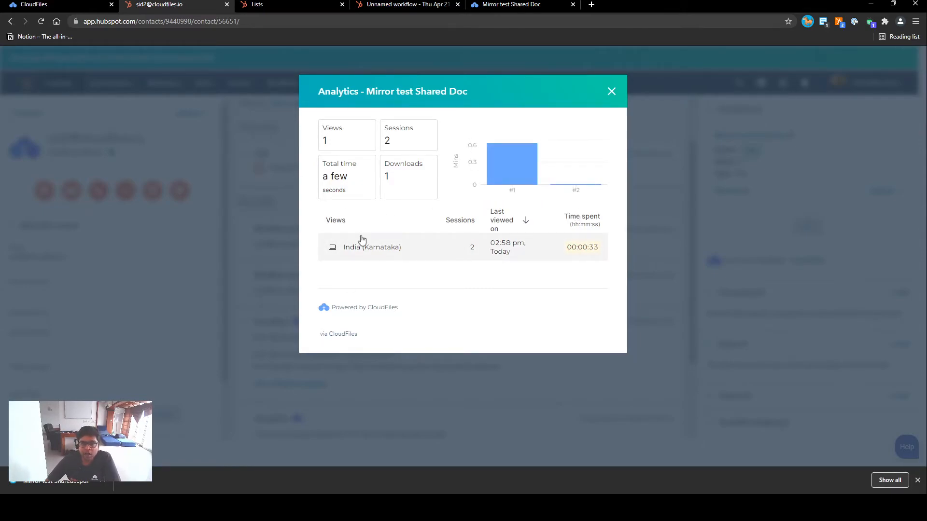
left_click(611, 92)
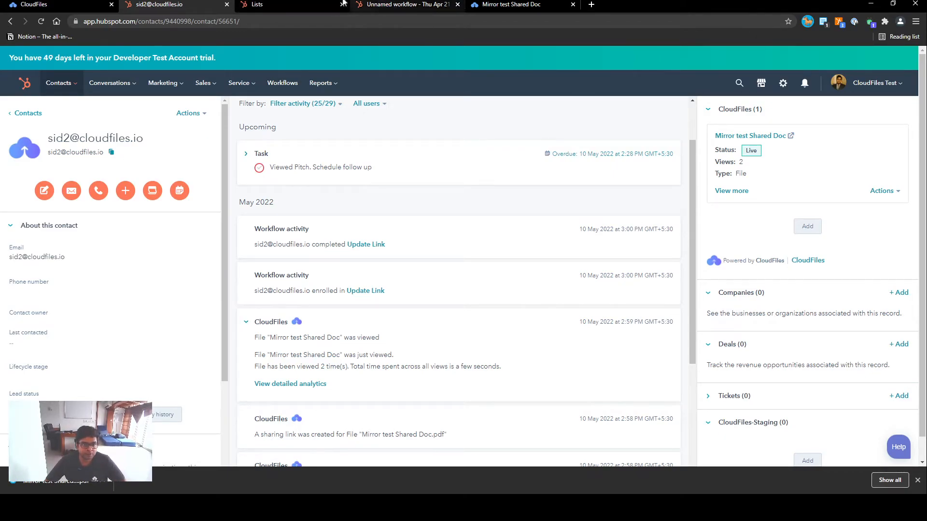
left_click(289, 4)
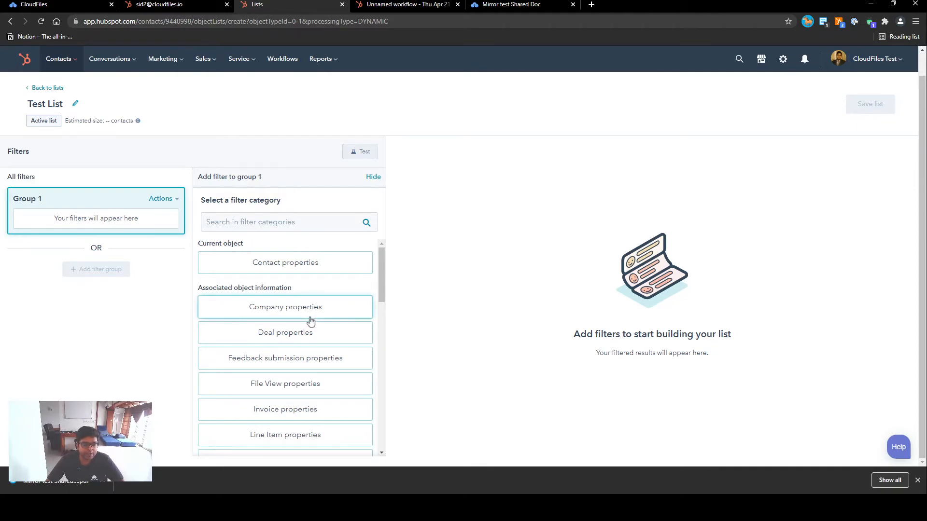
Open the CloudFiles filter category and show its File Viewed properties.
scroll(310, 320, "down", 10)
left_click(284, 389)
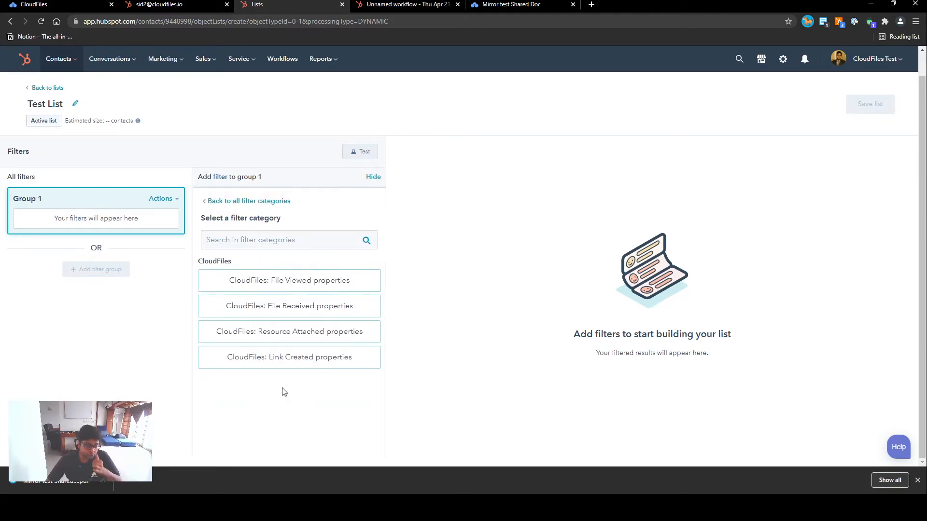
left_click(291, 282)
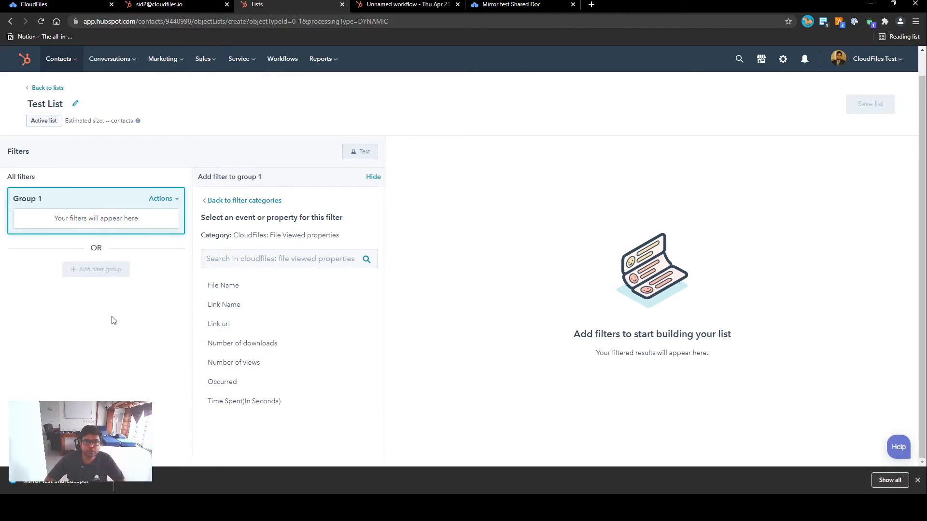
left_click(400, 5)
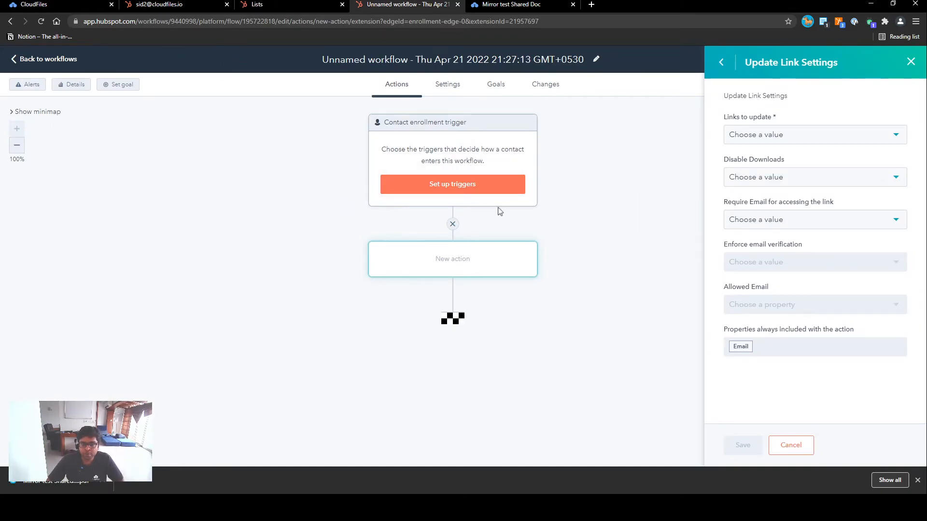
left_click(459, 191)
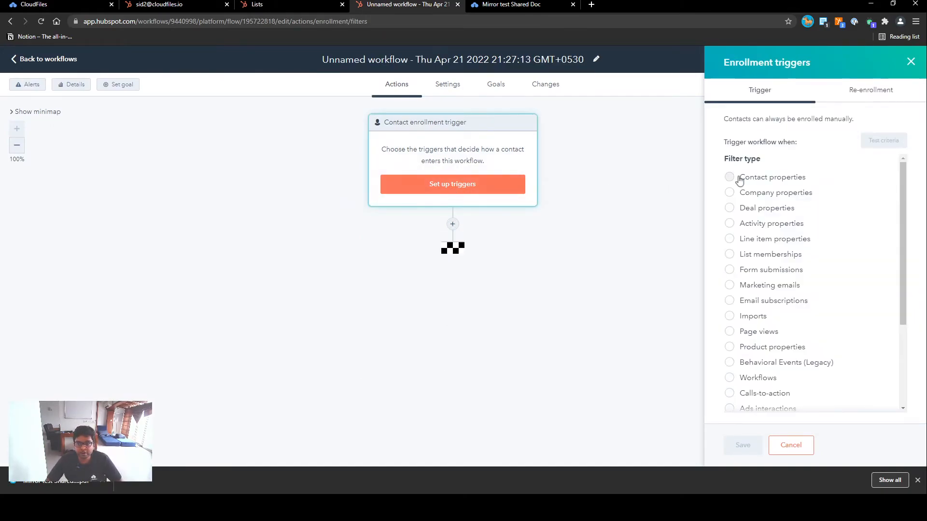
scroll(802, 273, "down", 3)
left_click(799, 359)
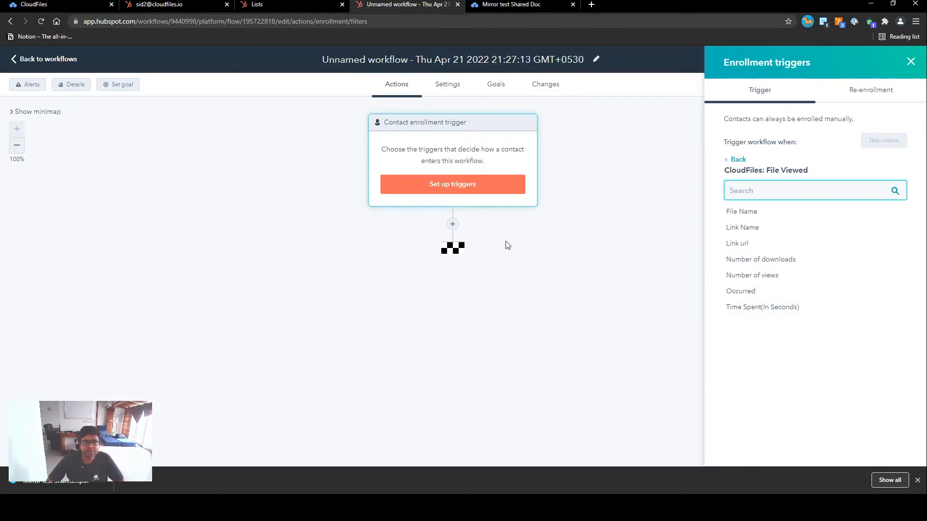
left_click(452, 223)
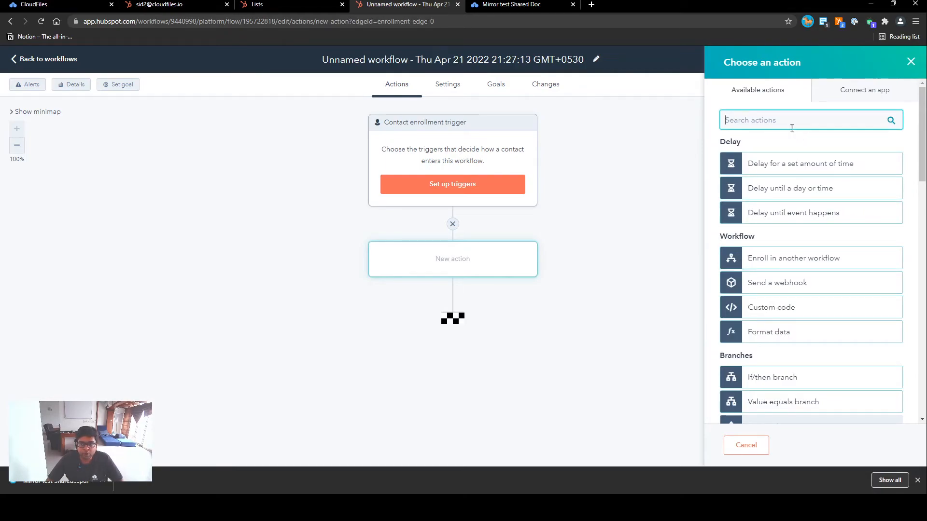
type("incre")
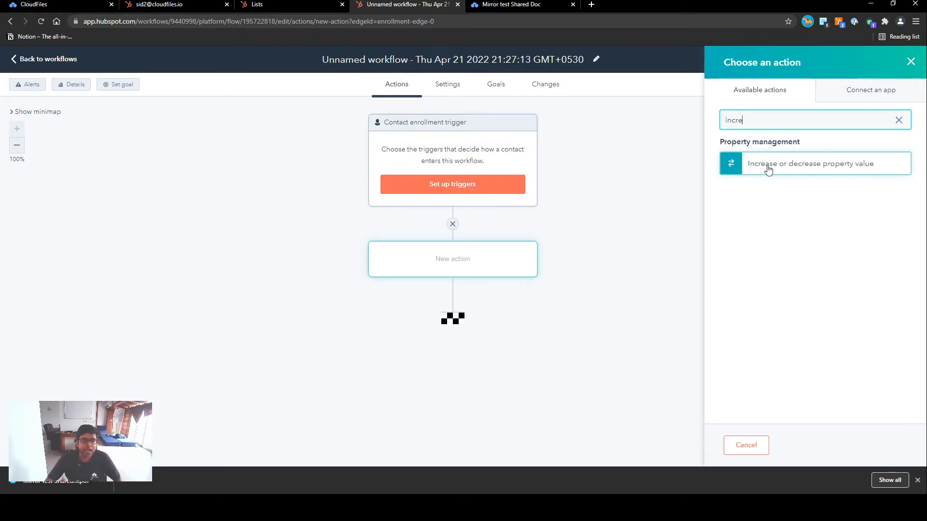
left_click(265, 4)
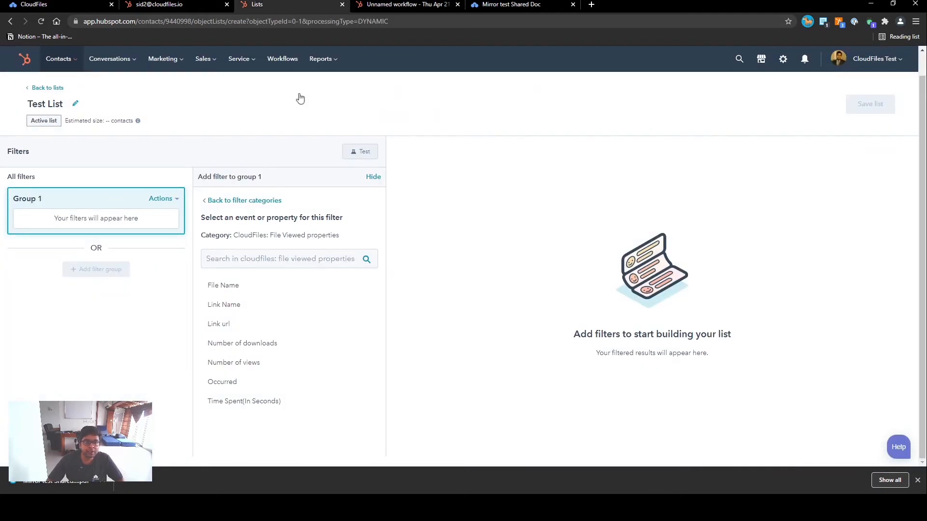